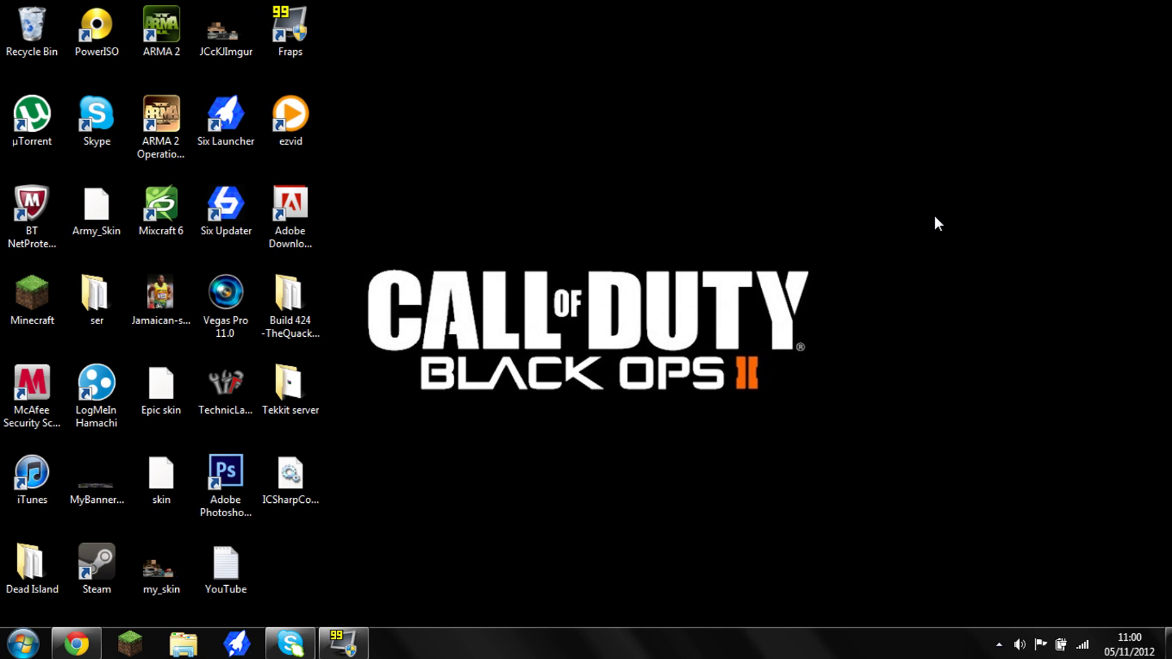
# - Download the Slender Mod Installer .exe from the Slender mod page in Chrome
pyautogui.click(87, 645)
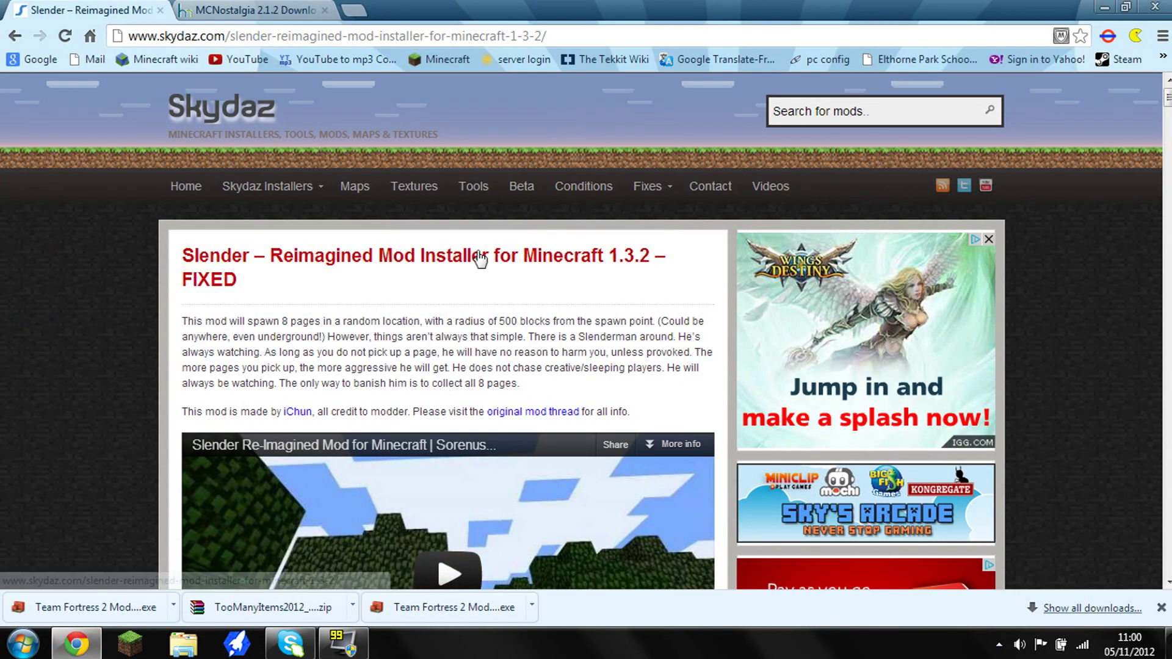
pyautogui.scroll(-3, 554, 260)
pyautogui.scroll(3, 555, 260)
pyautogui.scroll(-20, 558, 256)
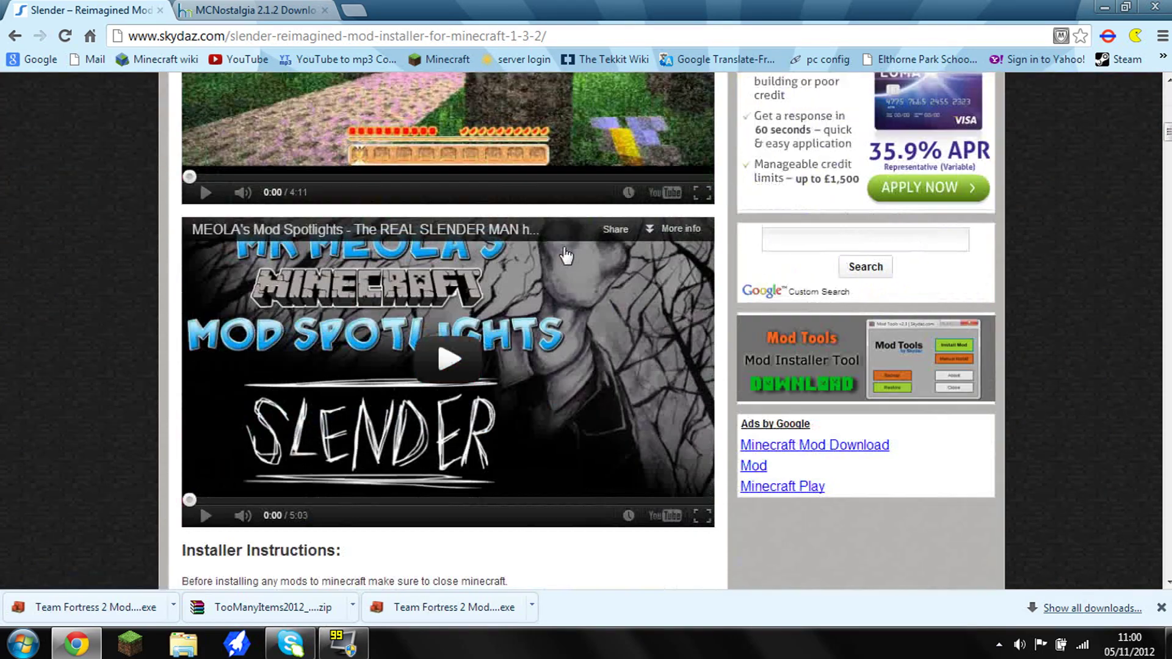
pyautogui.scroll(-5, 565, 247)
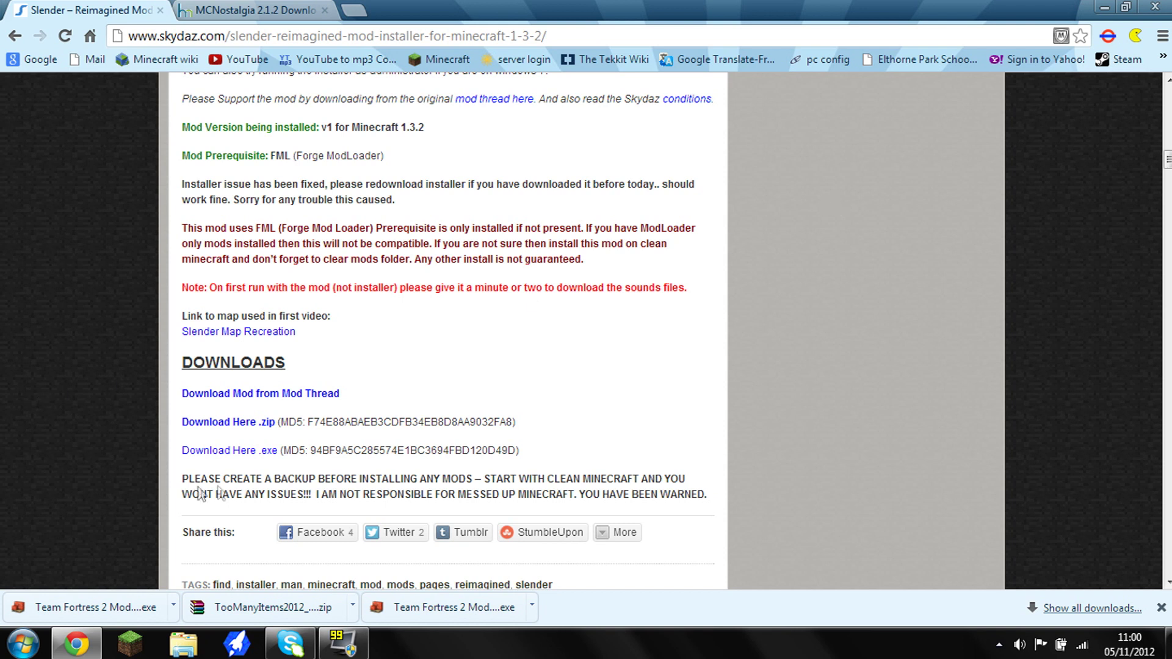
pyautogui.click(255, 452)
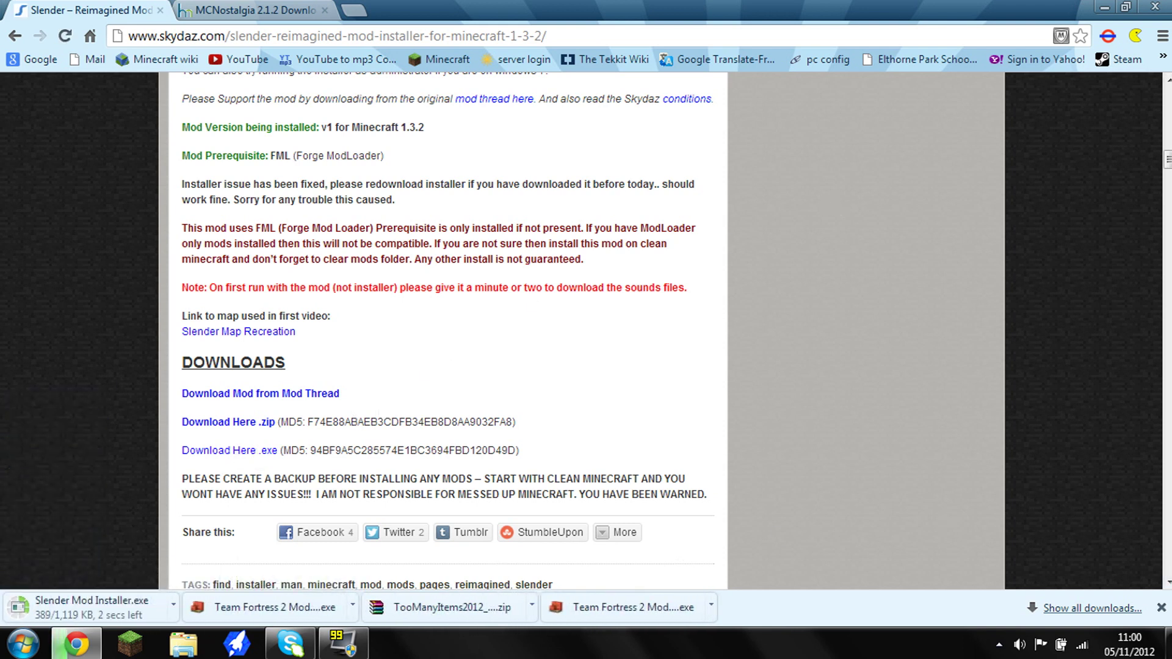
pyautogui.click(1161, 608)
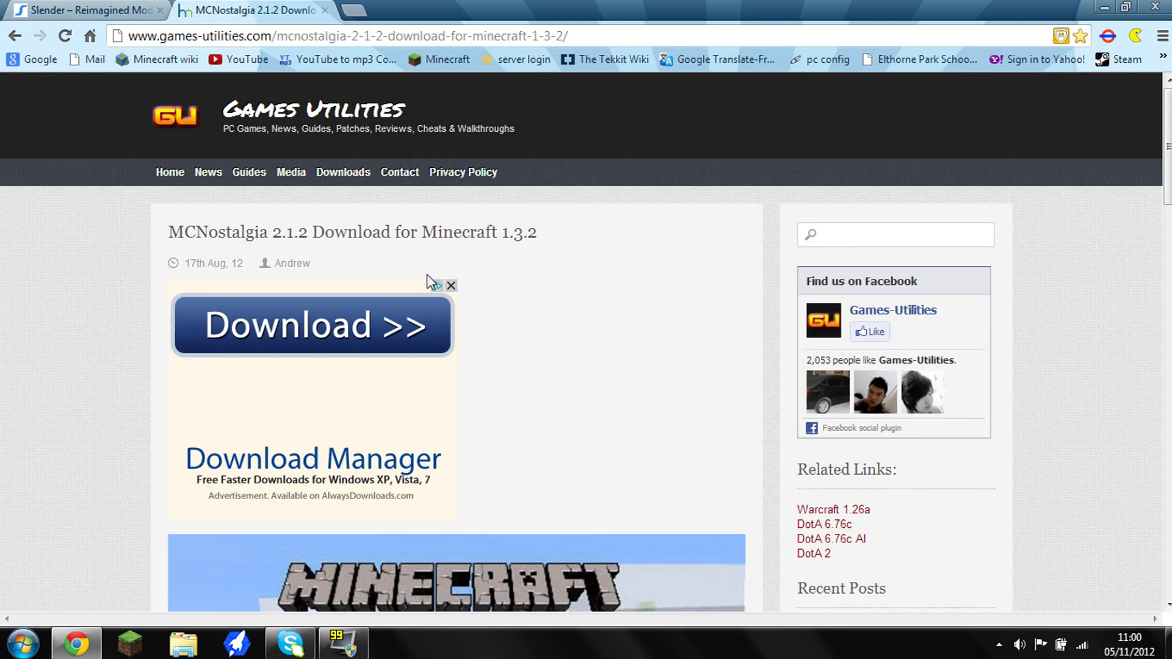
# - Start downloading MCNostalgia2.1.2.zip from its mirror link, then minimize Chrome
pyautogui.scroll(-15, 426, 274)
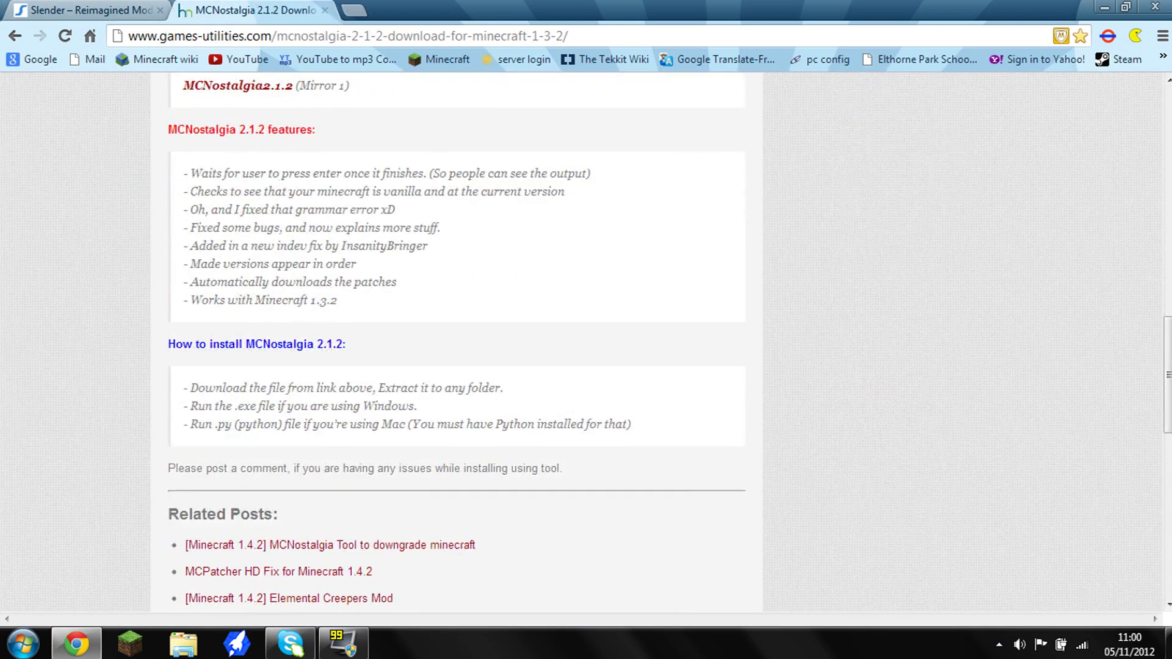
pyautogui.click(231, 90)
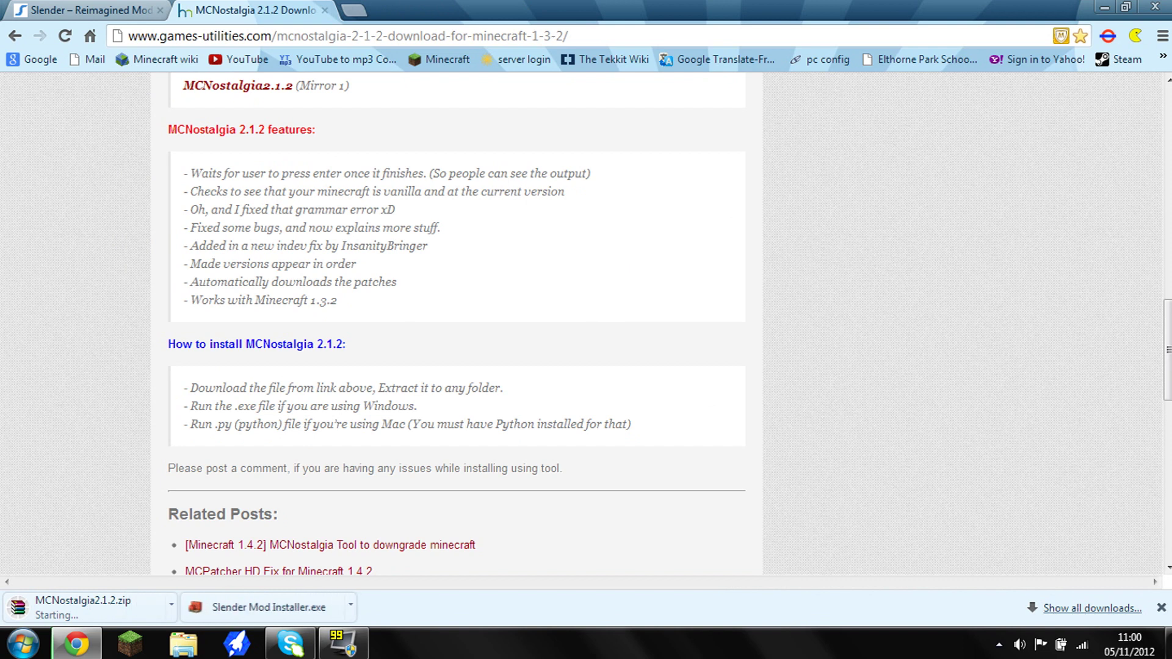
pyautogui.click(1104, 7)
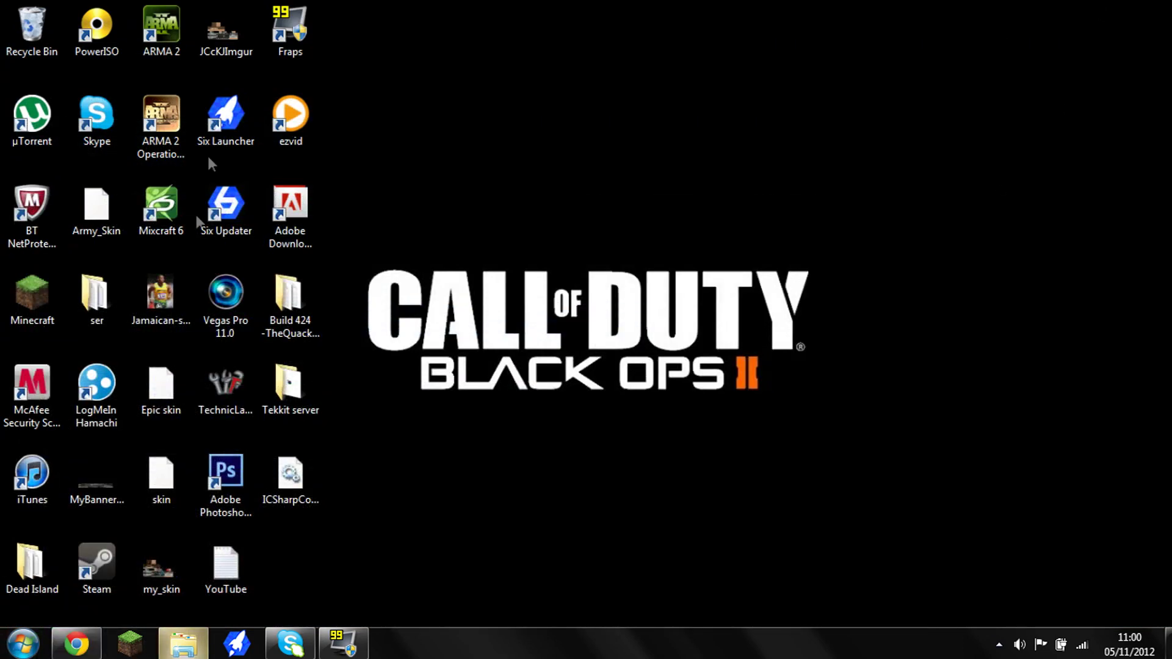
# - Open Downloads in Explorer and abandon moving Slender Mod Installer to the desktop
pyautogui.click(185, 644)
pyautogui.click(386, 215)
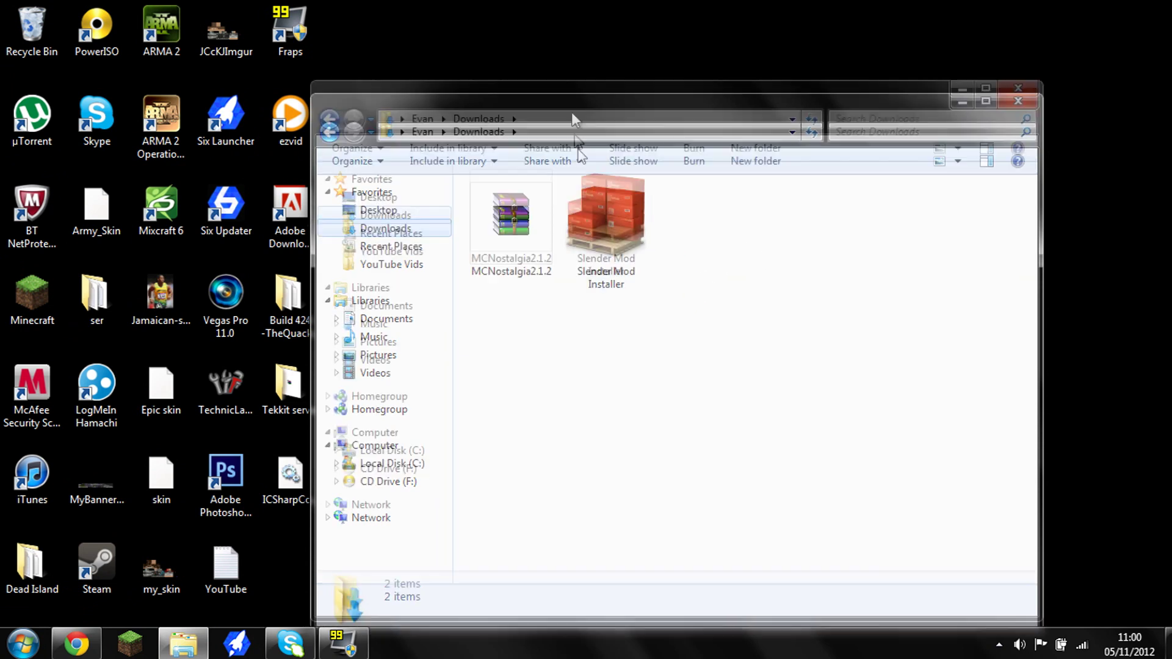
pyautogui.moveTo(571, 111); pyautogui.dragTo(605, 214)
pyautogui.moveTo(624, 324); pyautogui.dragTo(628, 161)
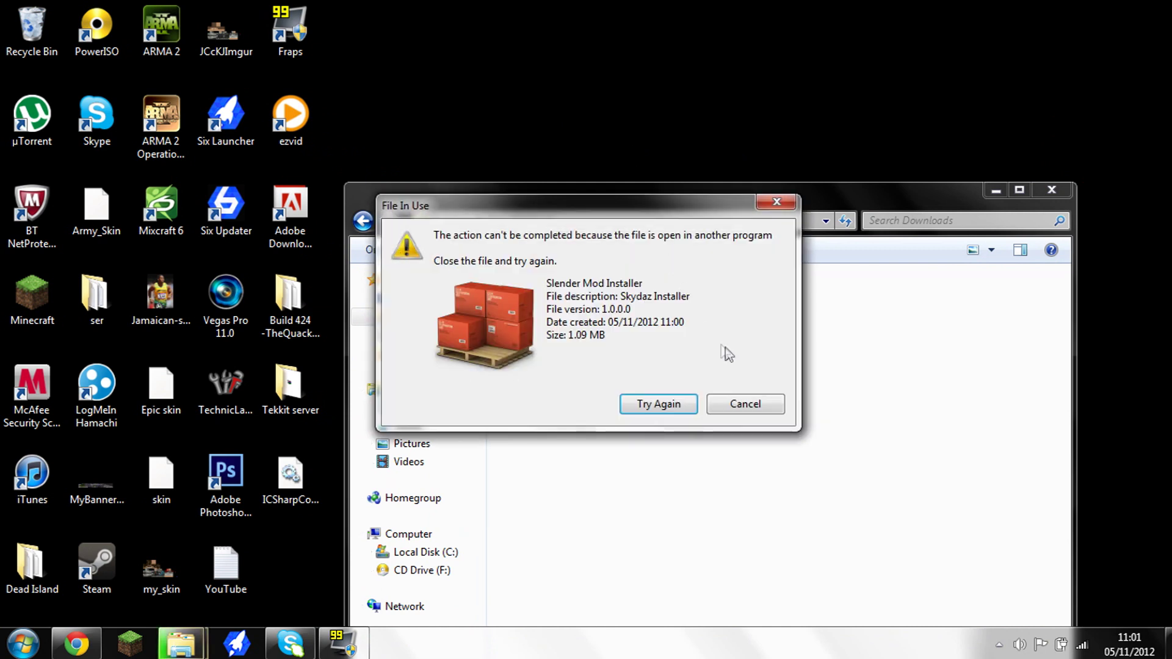
pyautogui.click(758, 409)
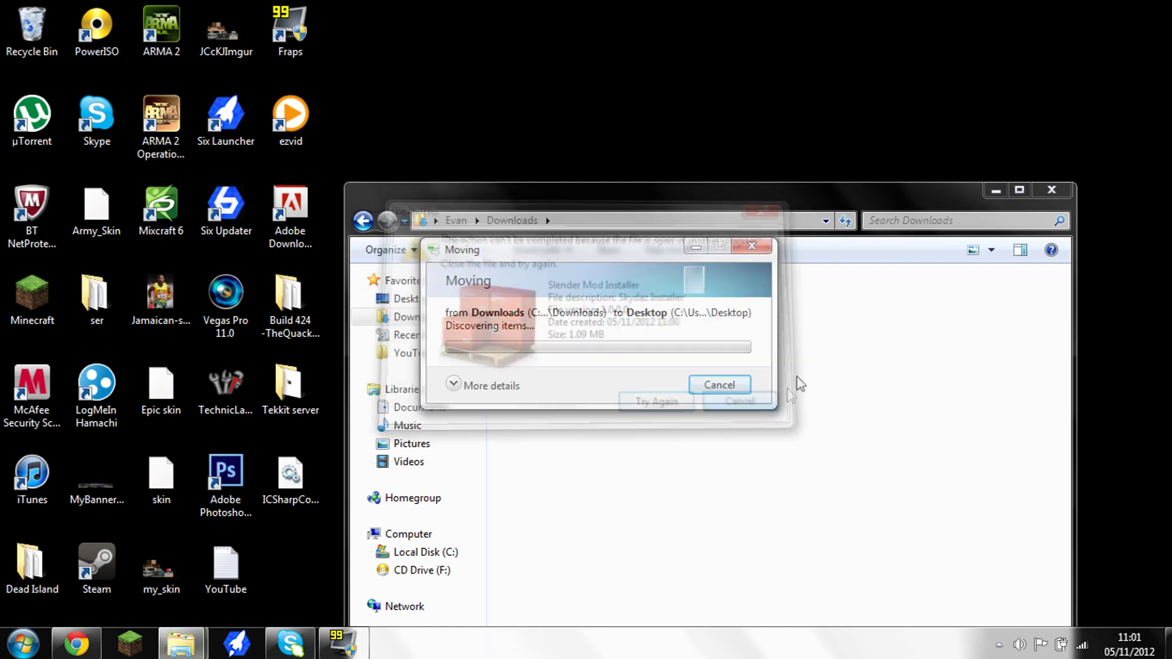
pyautogui.click(752, 246)
pyautogui.moveTo(722, 196); pyautogui.dragTo(772, 30)
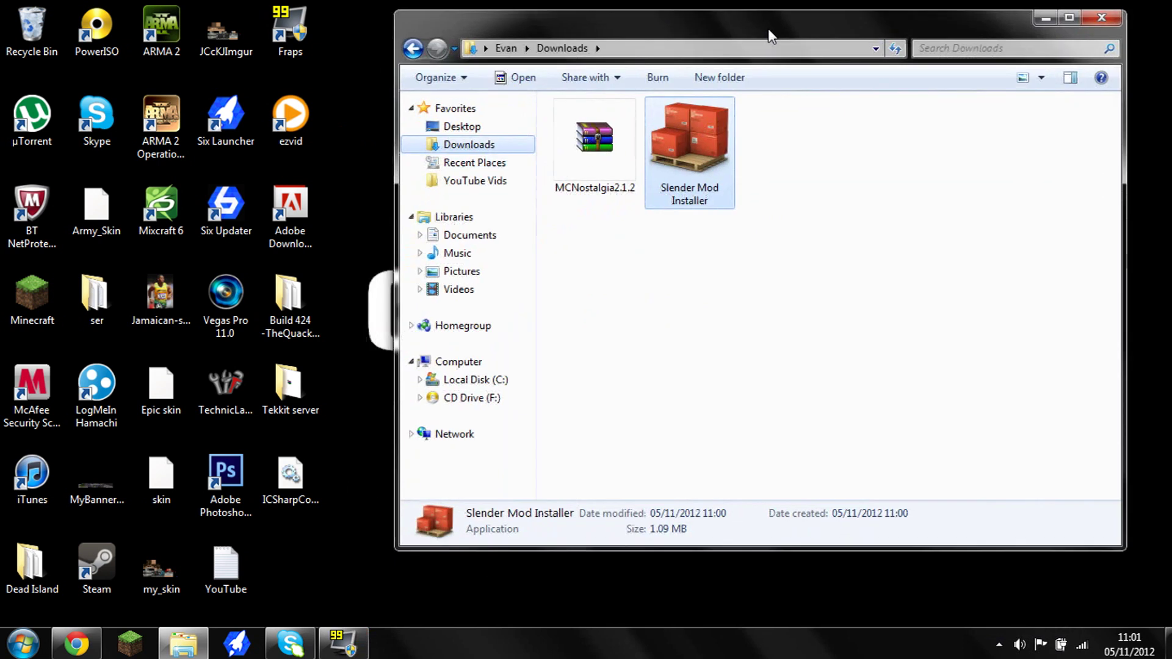
# - Create a folder named MCN in Downloads and open the MCNostalgia2.1.2 zip
pyautogui.click(589, 265)
pyautogui.rightClick(587, 262)
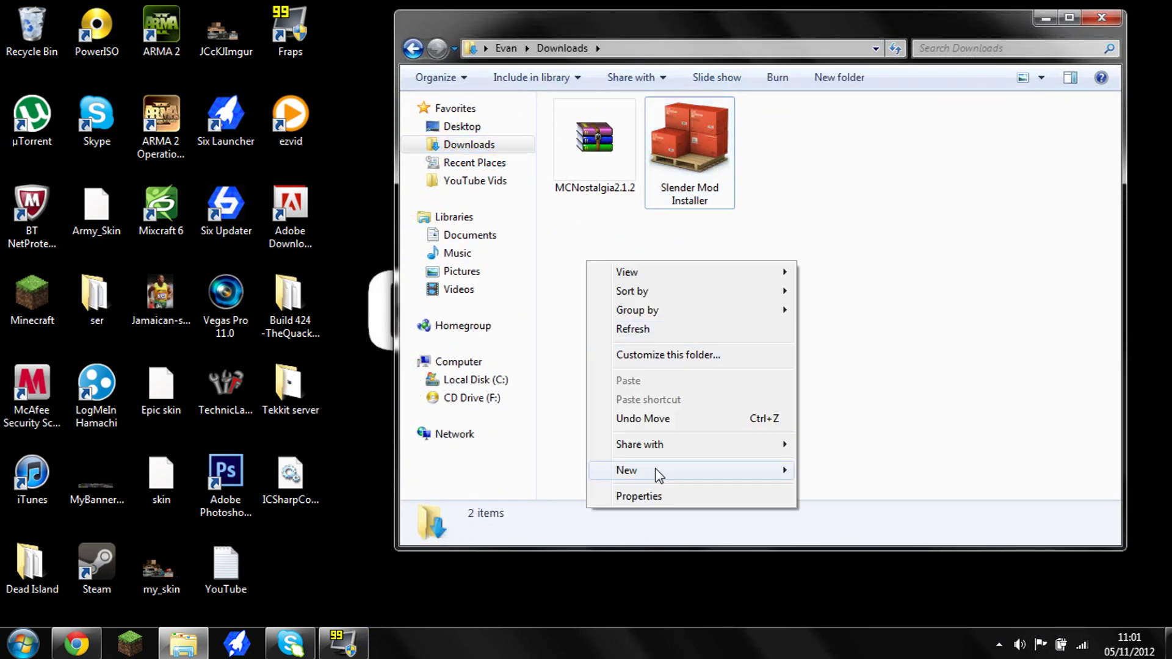
pyautogui.moveTo(656, 469)
pyautogui.click(824, 472)
pyautogui.press('BackSpace')
pyautogui.write('MCN')
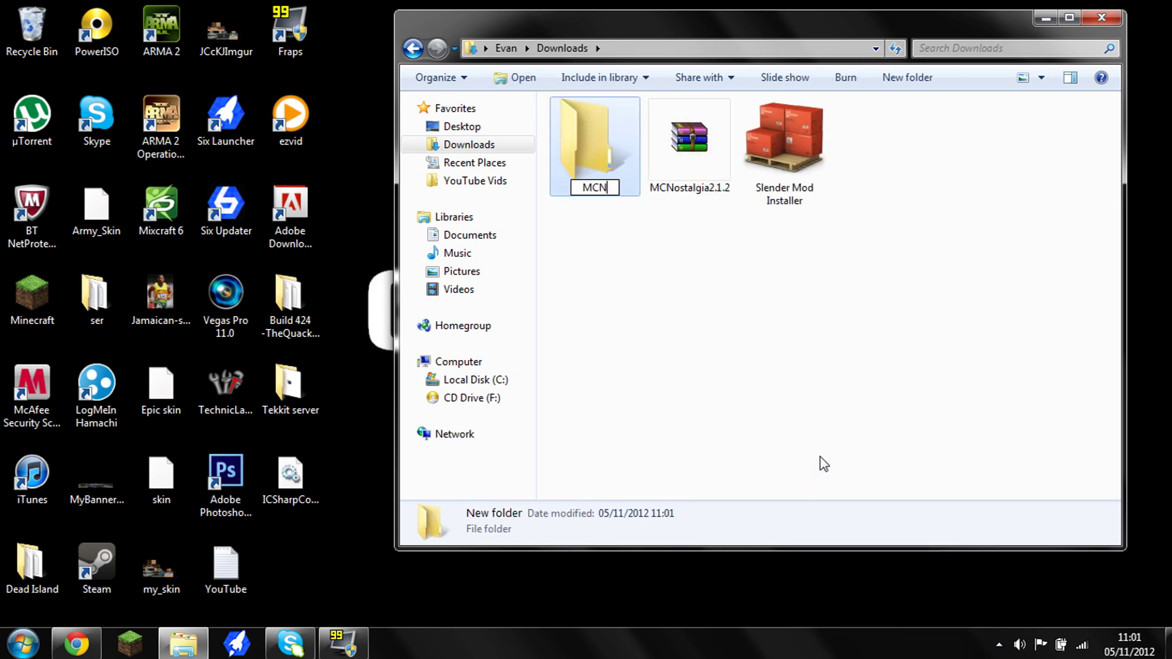
pyautogui.press('Return')
pyautogui.doubleClick(689, 140)
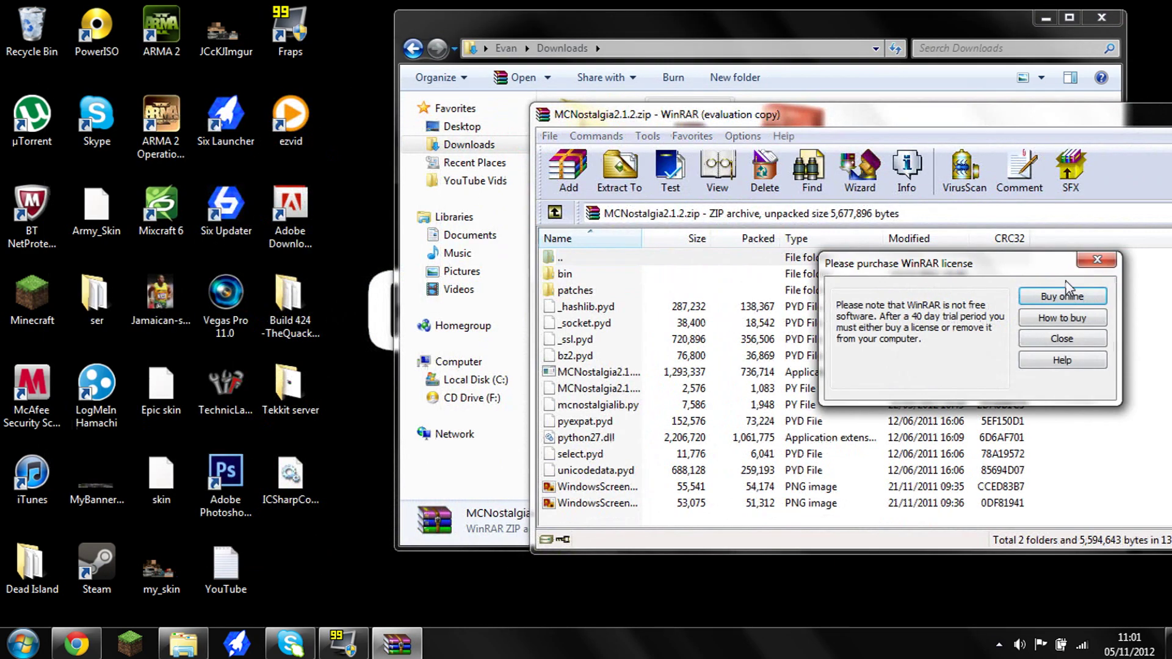
# - Extract all MCNostalgia2.1.2 archive files into the MCN folder
pyautogui.click(1079, 340)
pyautogui.moveTo(1046, 281); pyautogui.dragTo(1004, 531)
pyautogui.moveTo(632, 119); pyautogui.dragTo(609, 171)
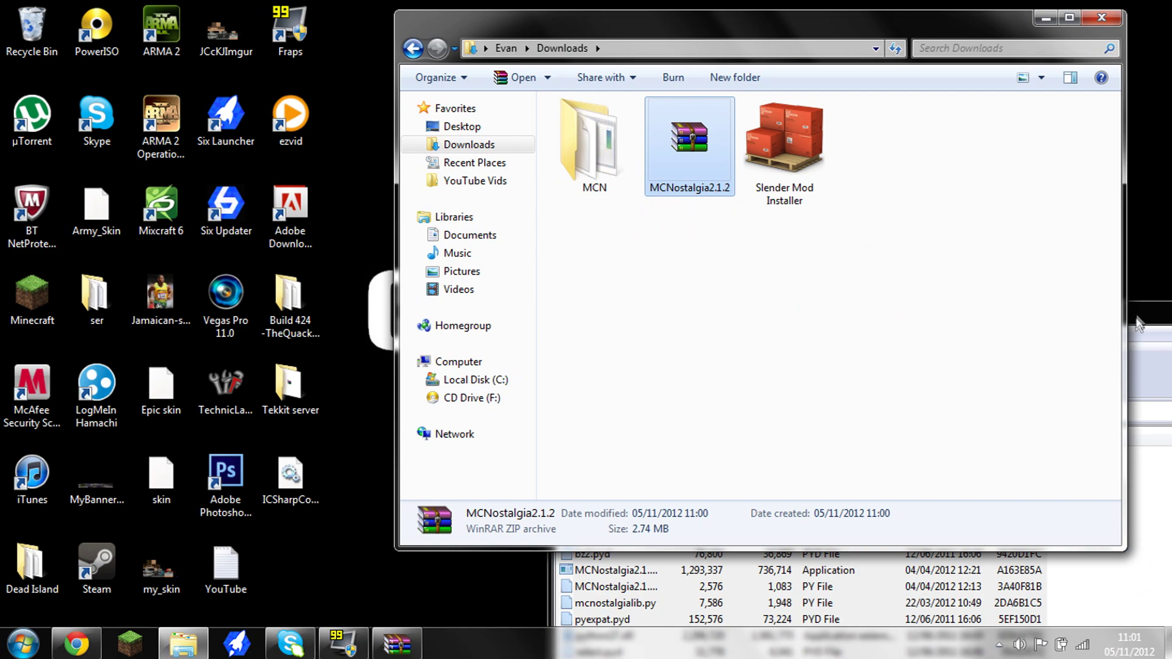
# - Close WinRAR and delete MCNostalgia2.1.2.zip to the Recycle Bin
pyautogui.doubleClick(1139, 314)
pyautogui.click(1154, 7)
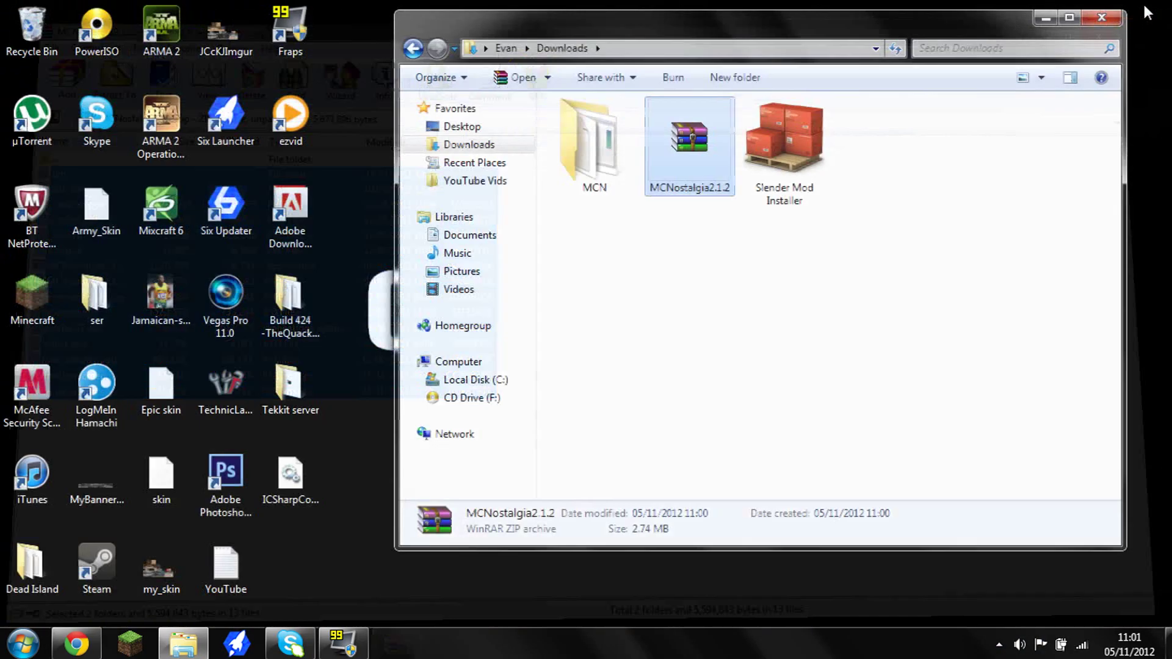
pyautogui.click(714, 252)
pyautogui.moveTo(714, 181); pyautogui.dragTo(32, 25)
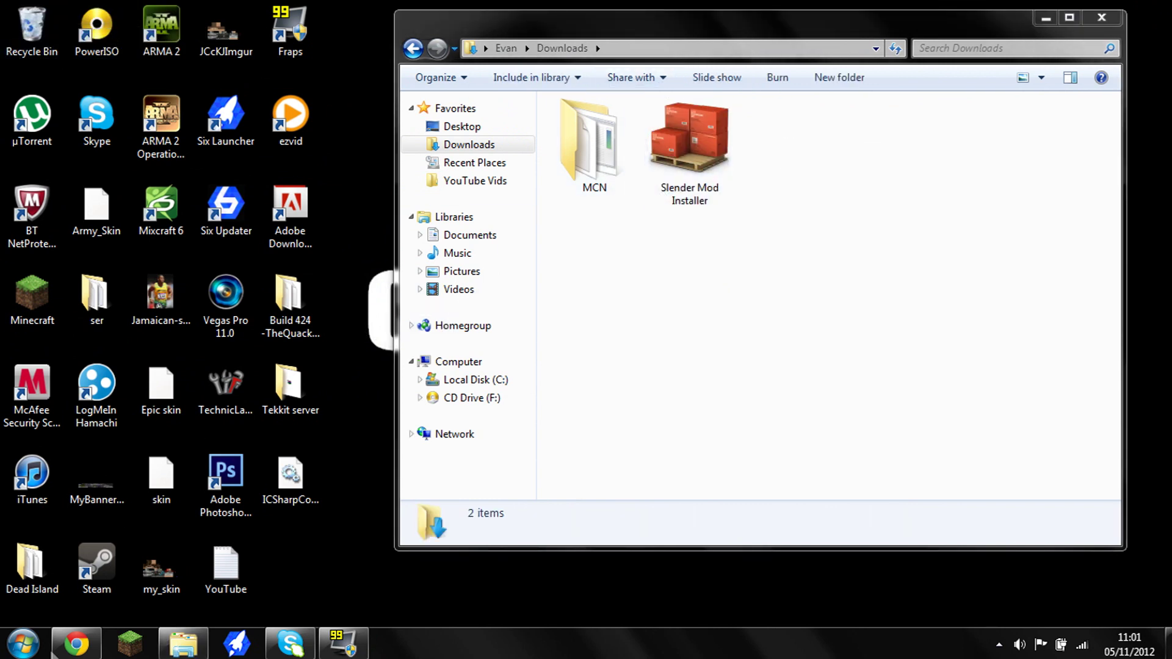
# - Log in through Minecraft Launcher to run 1.4.2, then close the game window
pyautogui.click(135, 644)
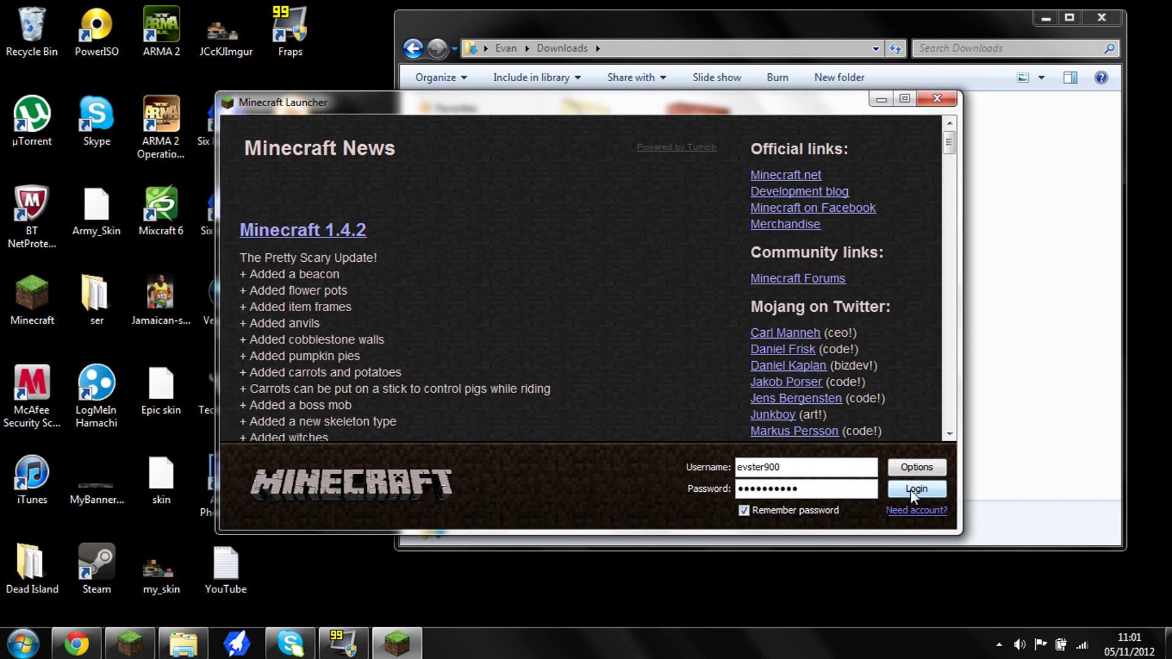
pyautogui.click(909, 489)
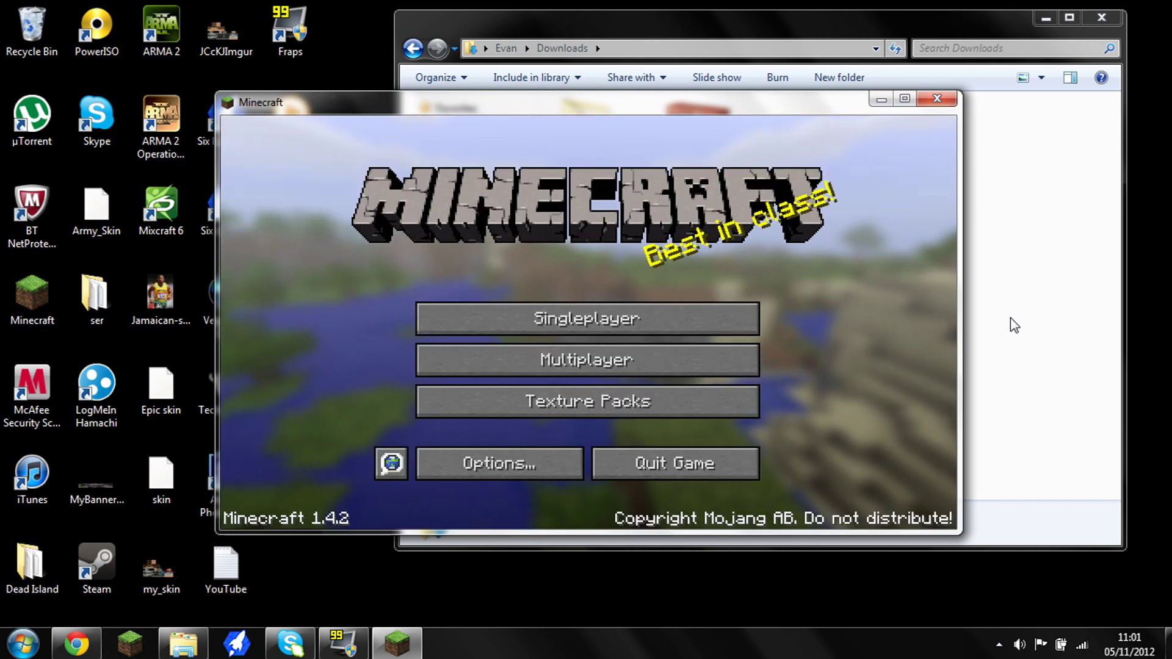
pyautogui.click(937, 98)
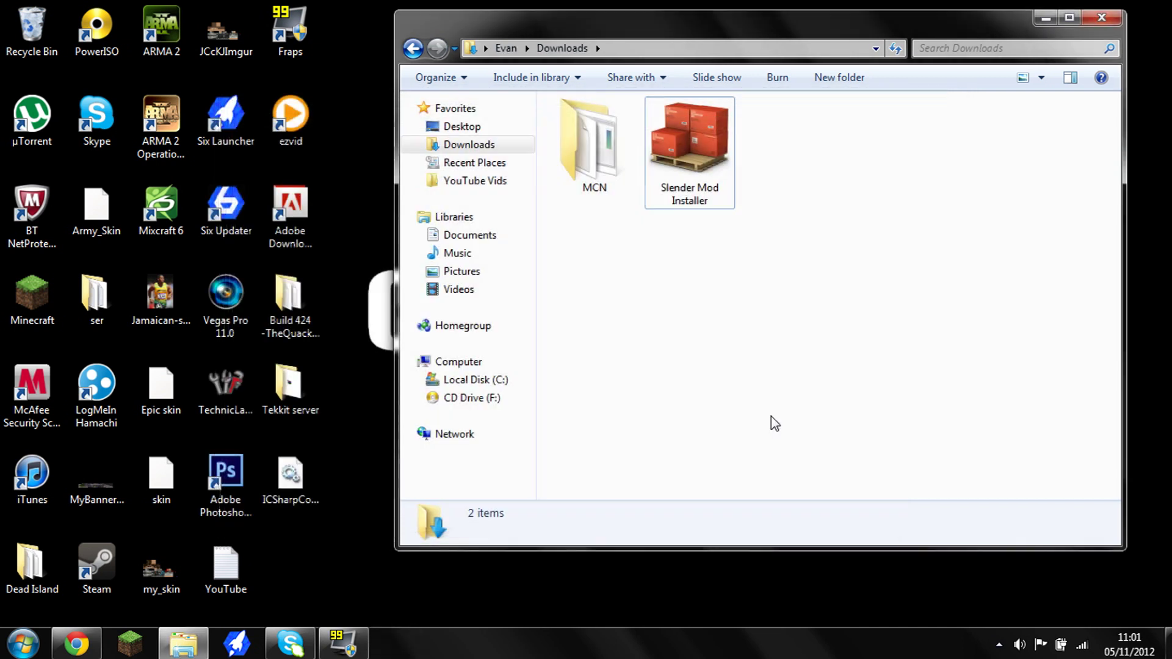
# - Run MCNostalgia2.1.2 from the MCN folder, downgrade to version 1.3.2, then exit
pyautogui.doubleClick(595, 144)
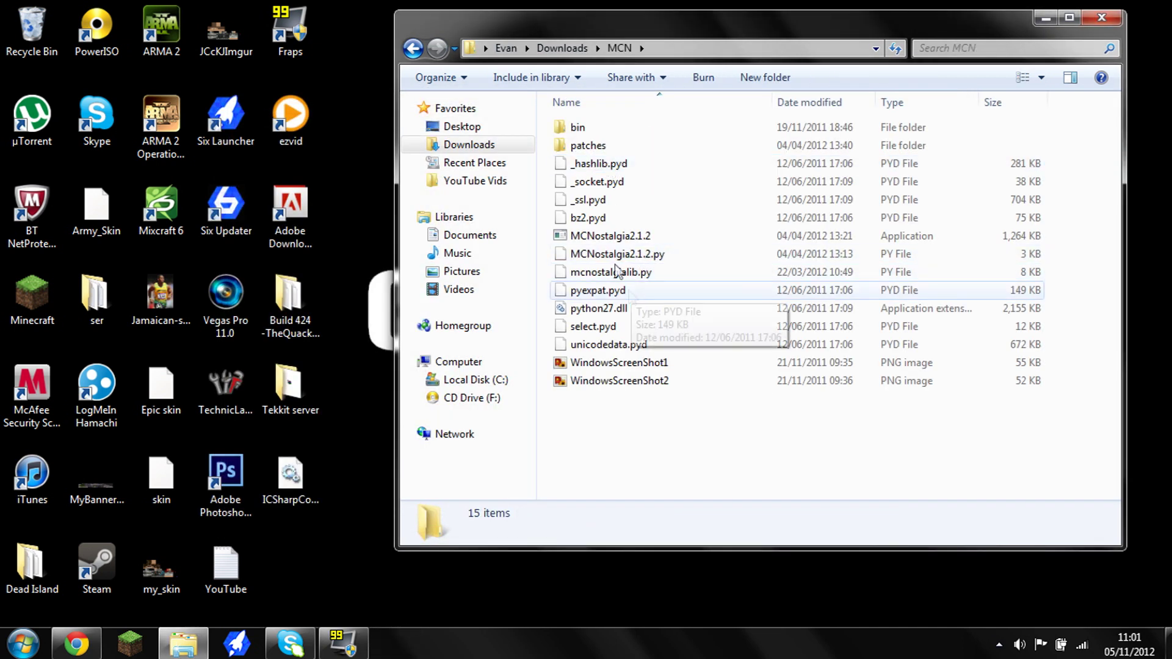
pyautogui.doubleClick(595, 238)
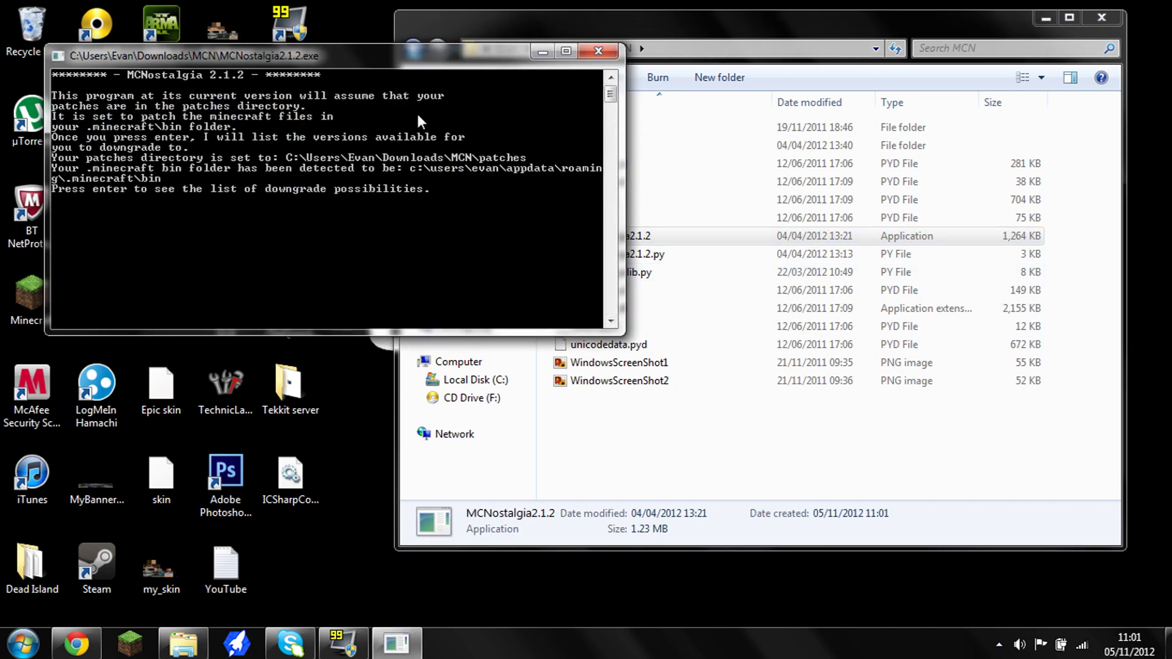
pyautogui.press('Return')
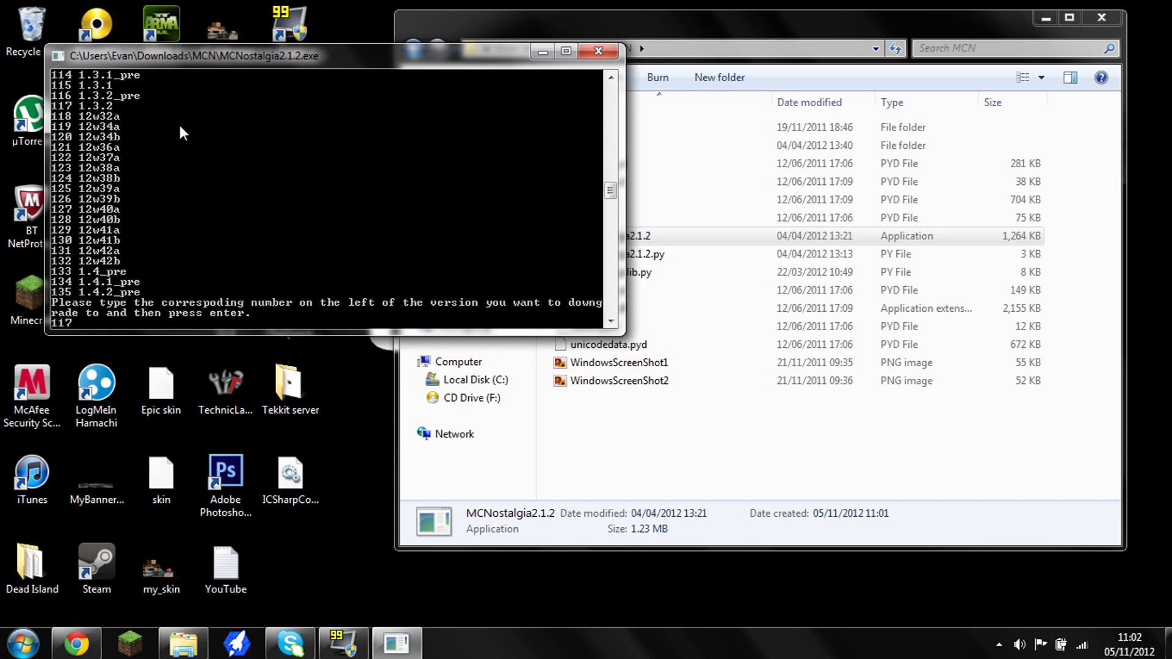
pyautogui.press('Return')
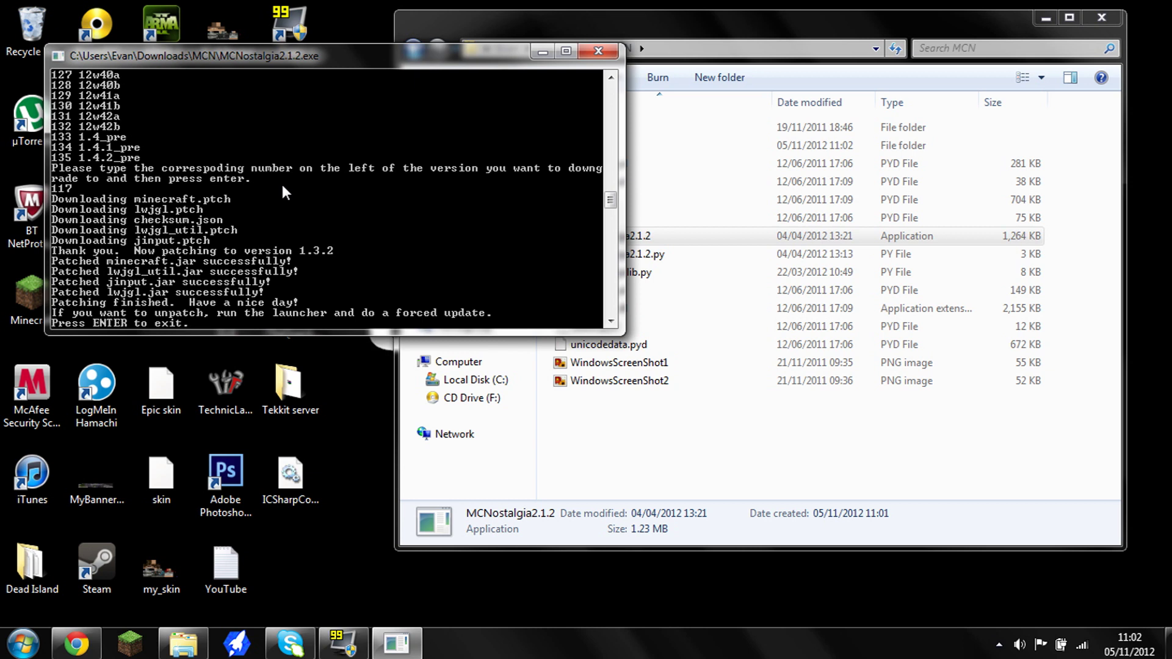
pyautogui.press('Return')
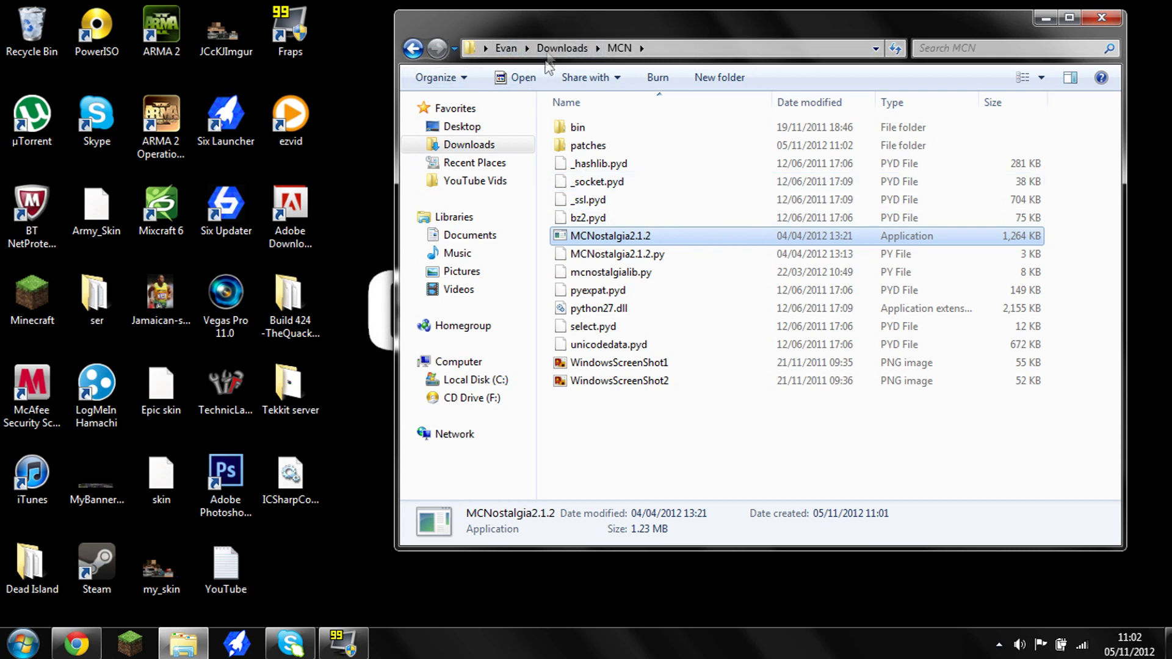
# - Run Slender Mod Installer from Downloads and install the mod without a backup
pyautogui.click(413, 49)
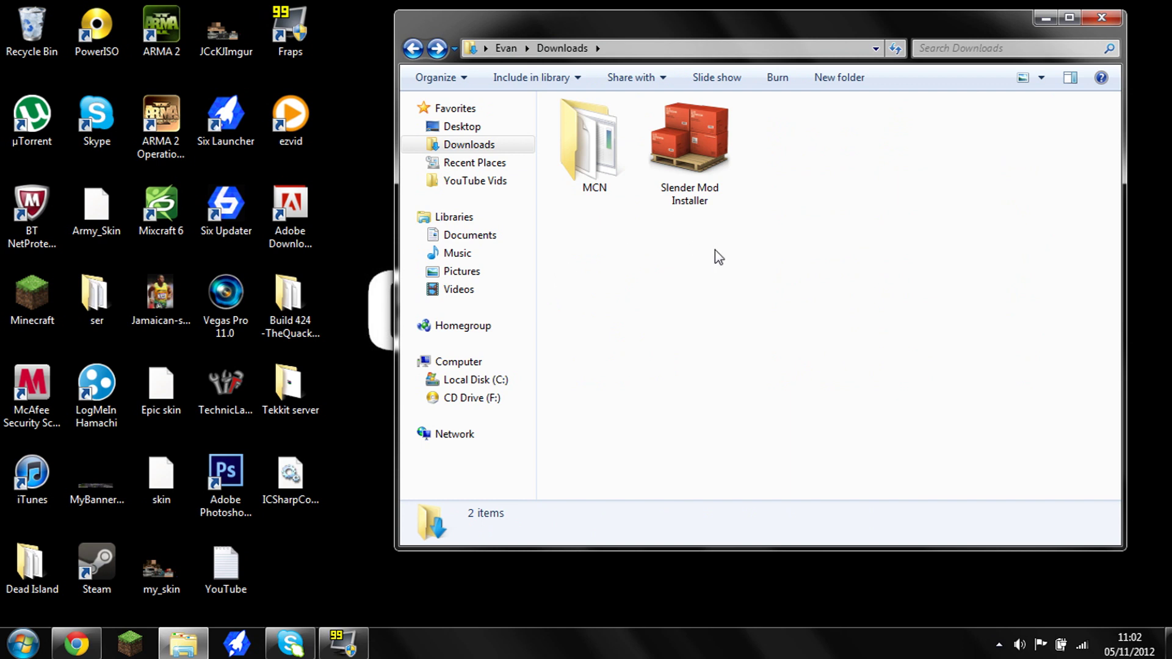
pyautogui.doubleClick(689, 139)
pyautogui.click(652, 335)
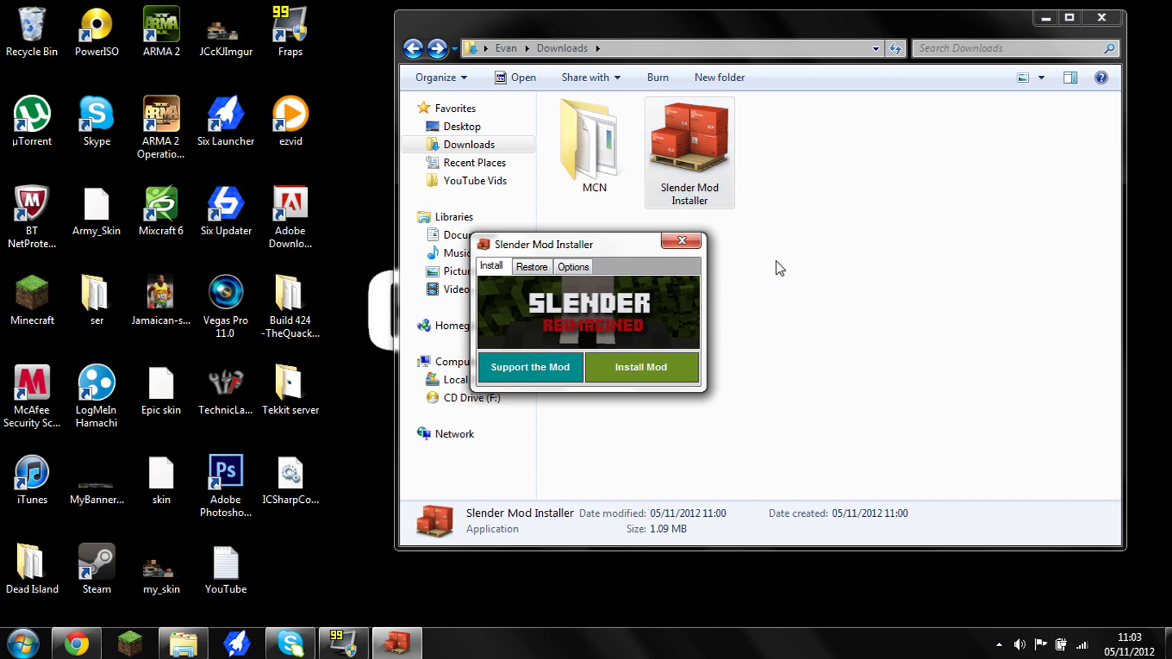
pyautogui.click(635, 378)
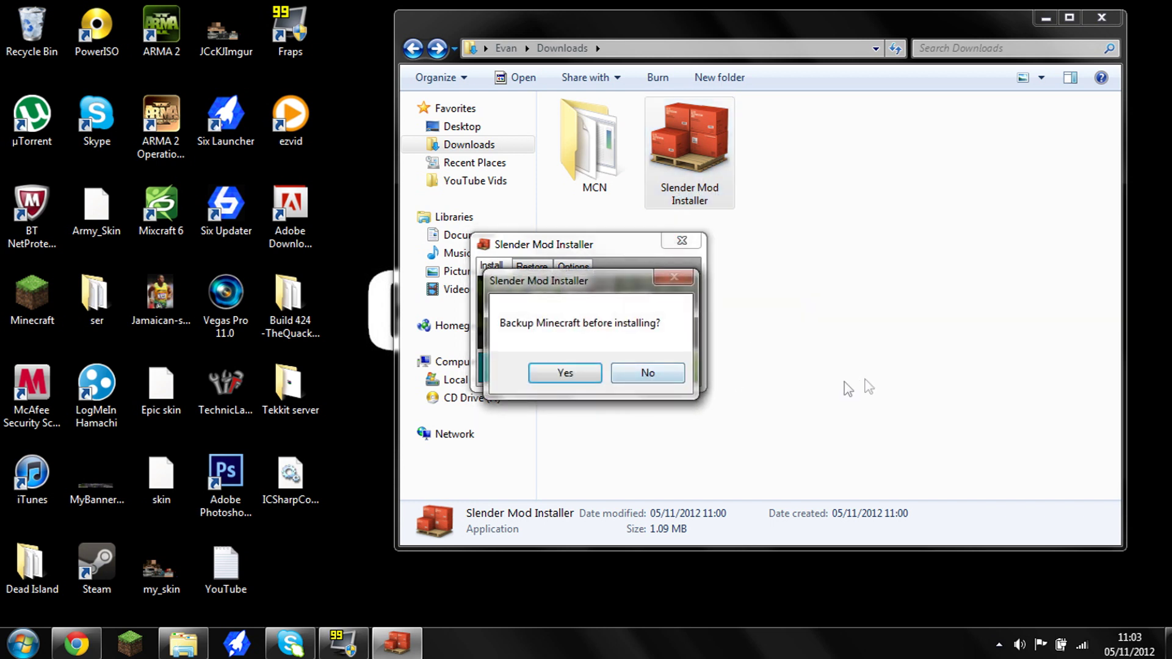
pyautogui.click(638, 376)
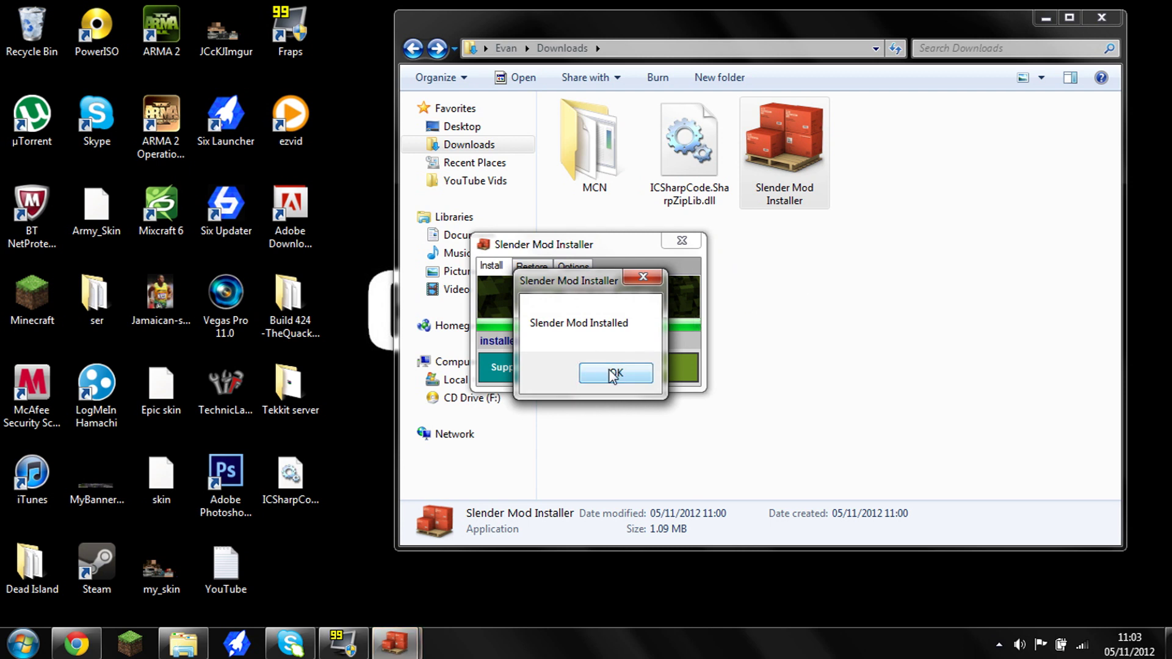
pyautogui.click(614, 373)
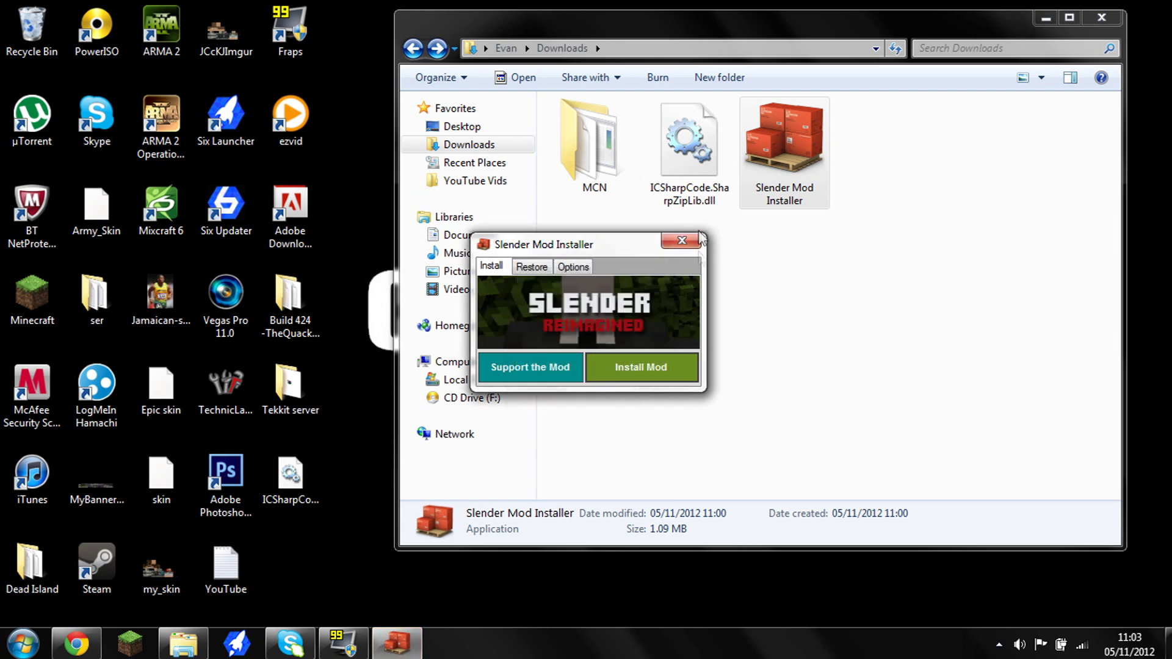
# - Close the Slender Mod Installer and dismiss the program compatibility warning
pyautogui.click(1045, 19)
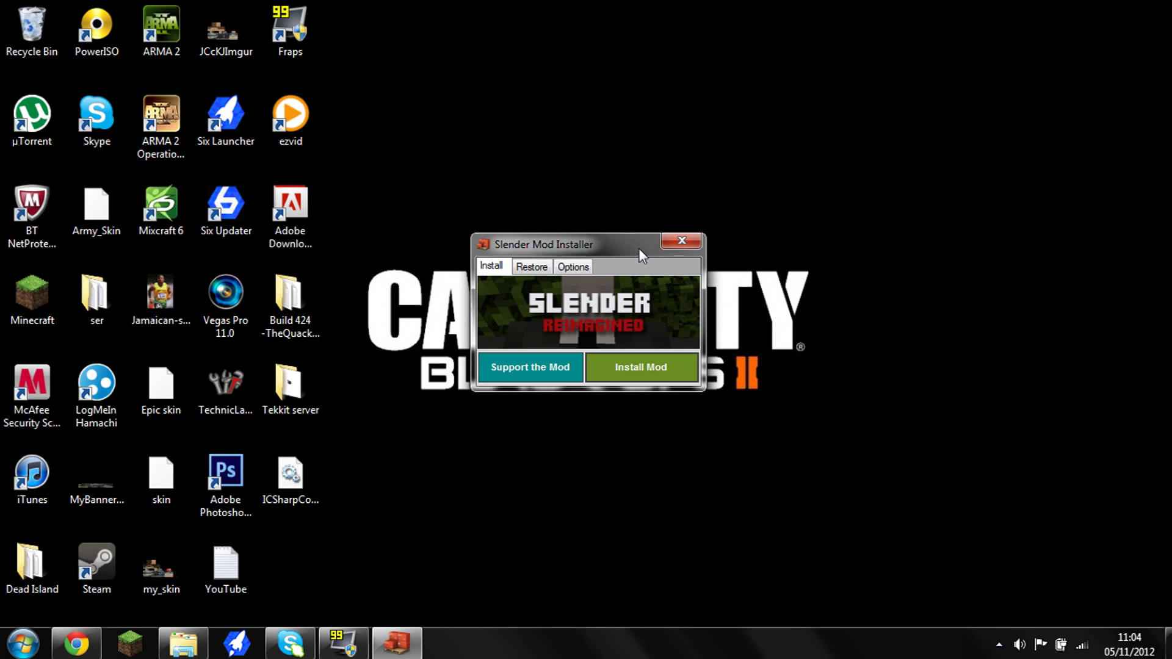
pyautogui.moveTo(634, 244); pyautogui.dragTo(694, 169)
pyautogui.click(740, 164)
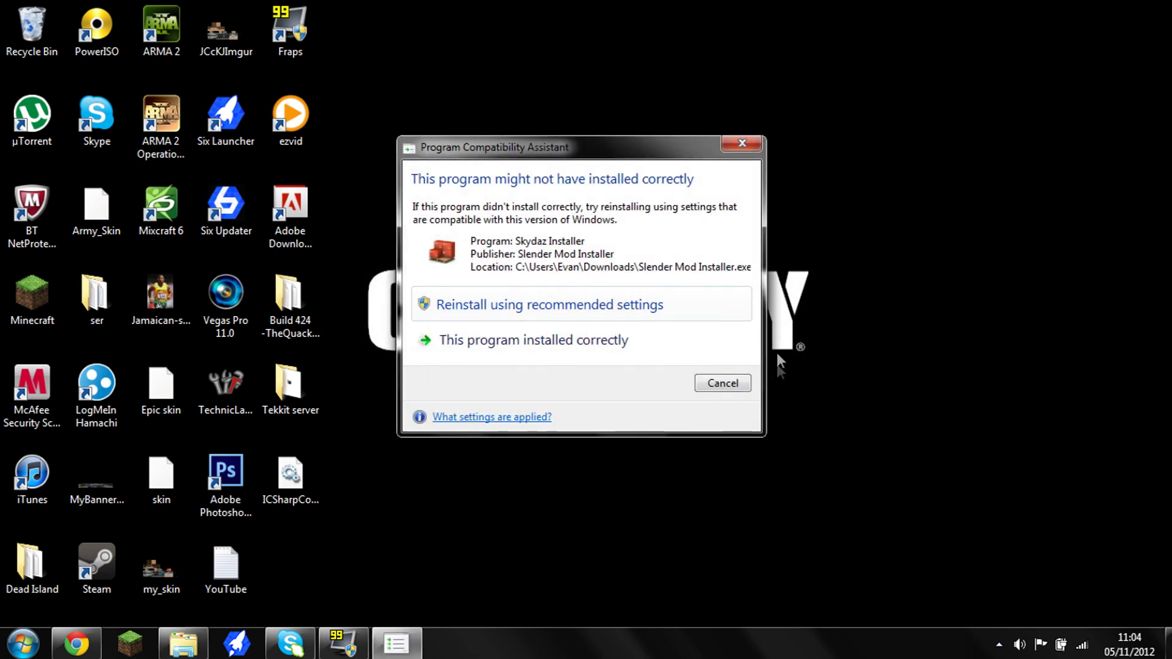
pyautogui.click(722, 383)
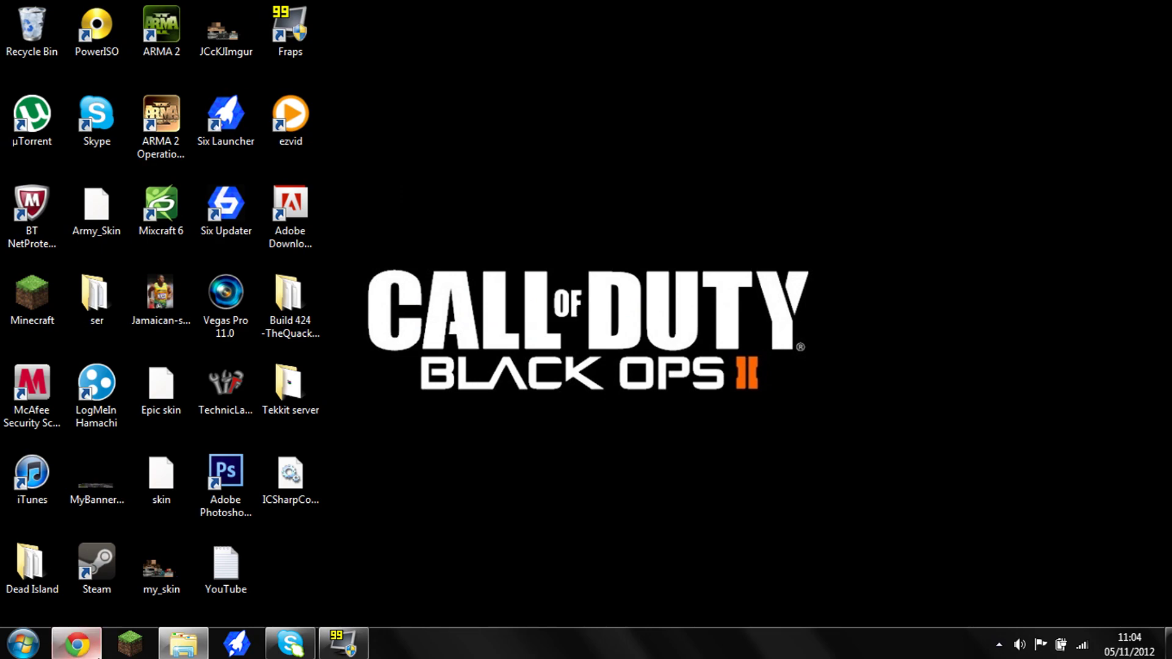
# - Log in via Minecraft Launcher to reach the 1.3.2 title screen with Forge 4.1.4.298
pyautogui.click(76, 644)
pyautogui.click(130, 646)
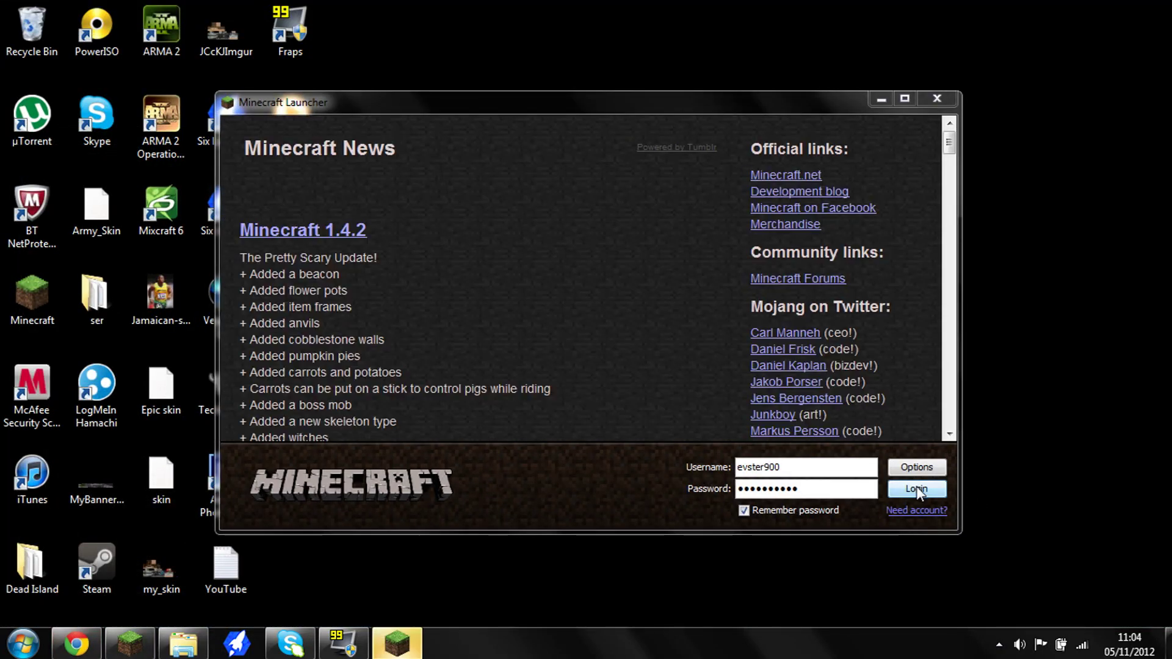
pyautogui.click(916, 489)
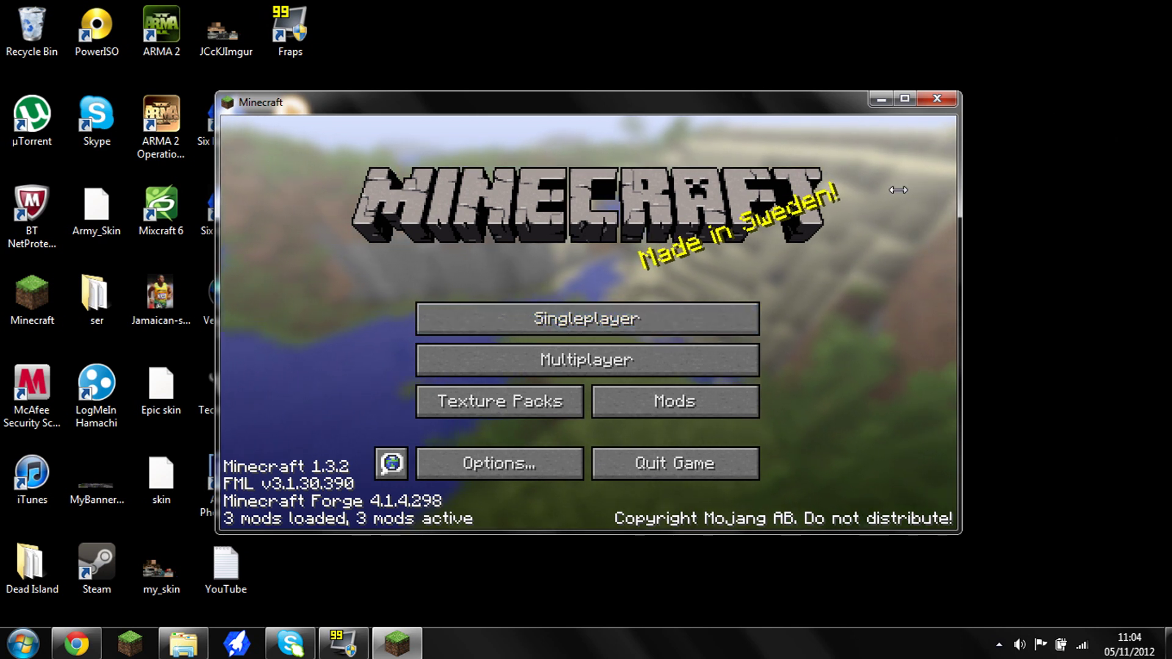
pyautogui.moveTo(441, 2); pyautogui.dragTo(337, 54)
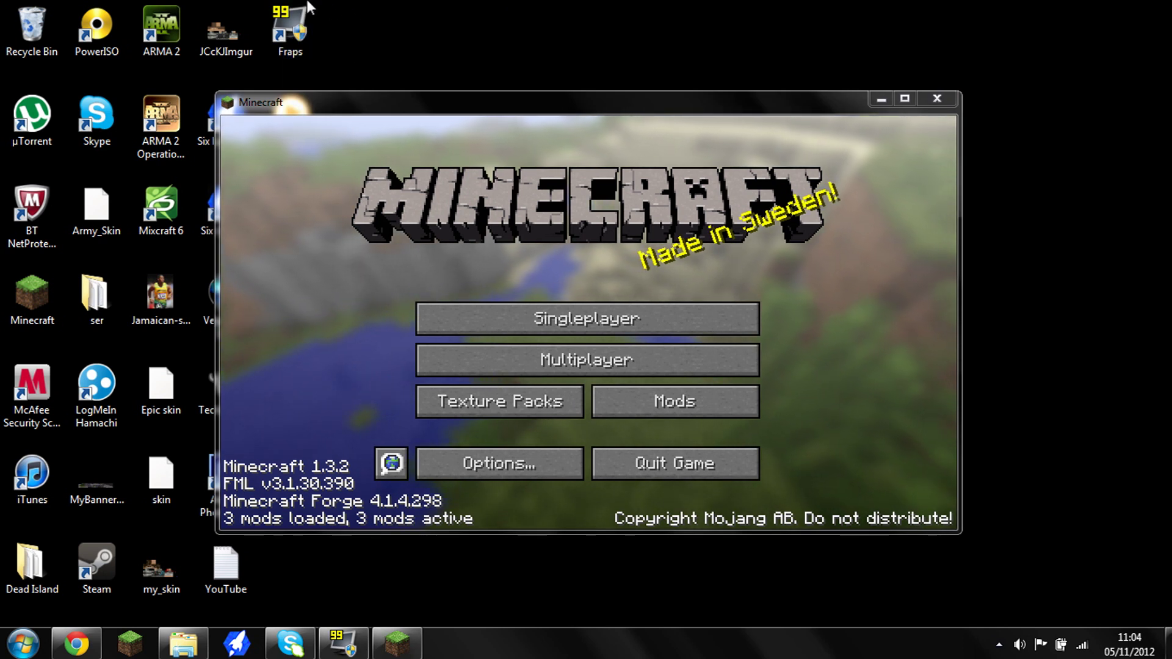
pyautogui.moveTo(322, 1); pyautogui.dragTo(970, 83)
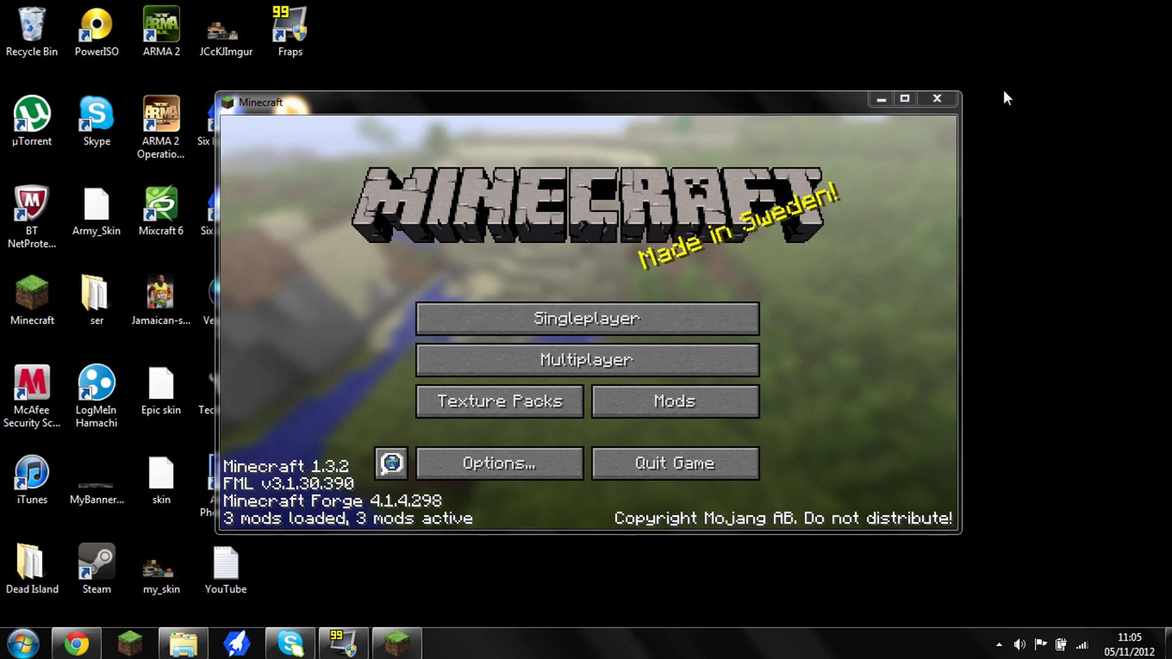